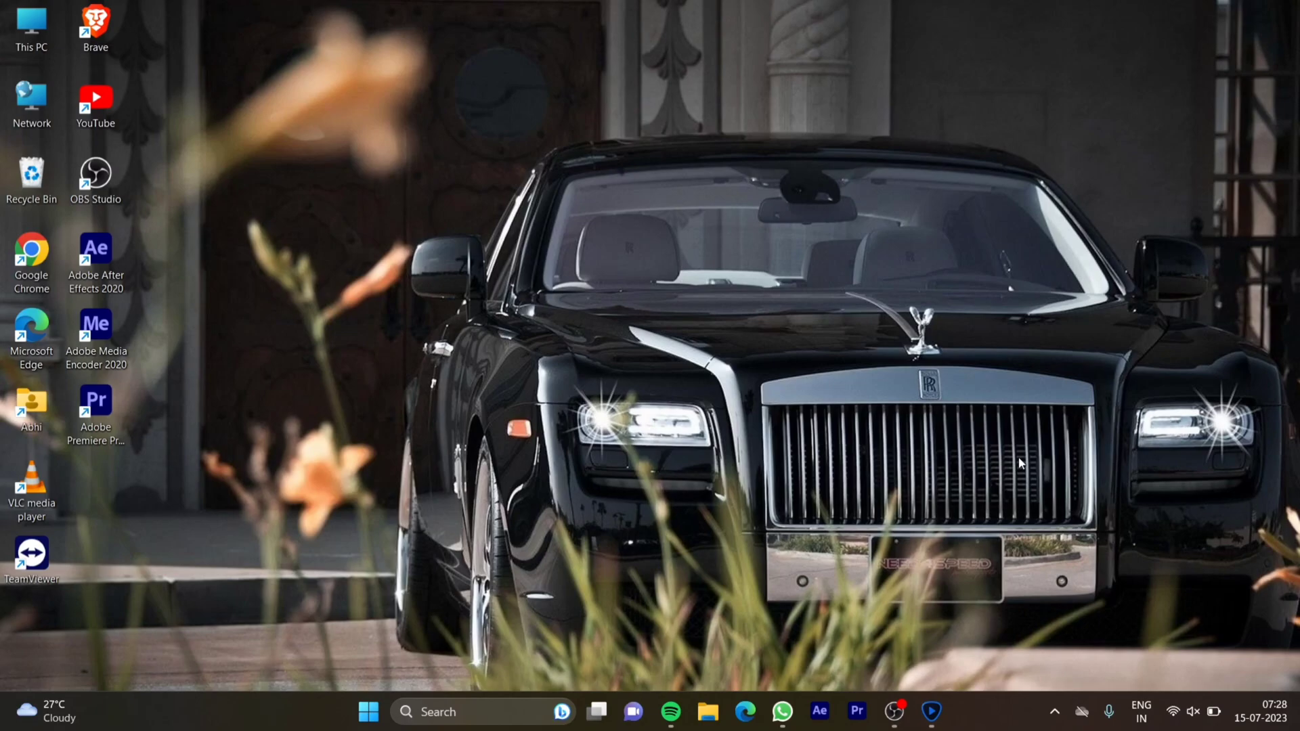
# Switch to Topaz Video Enhance AI and import the video major.mp4 from the Editing stuff folder, showing the whole frame
pyautogui.click(932, 712)
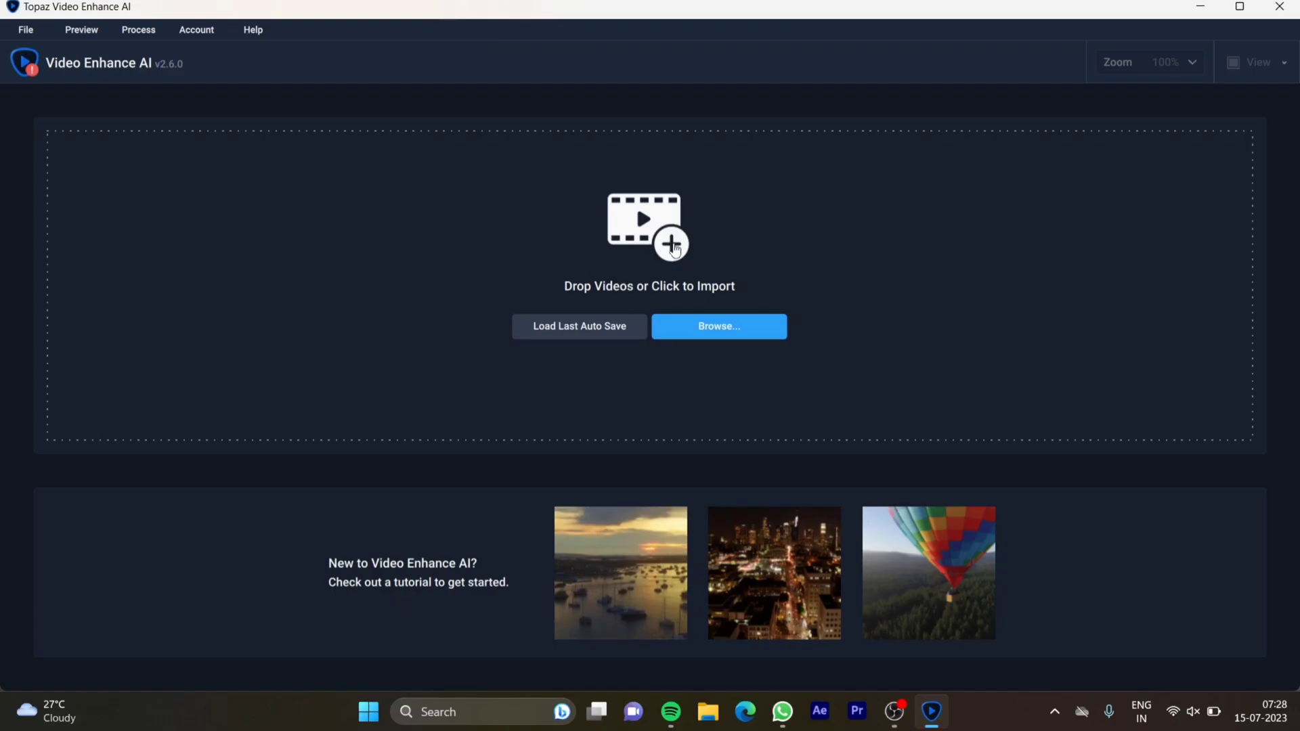
pyautogui.click(674, 251)
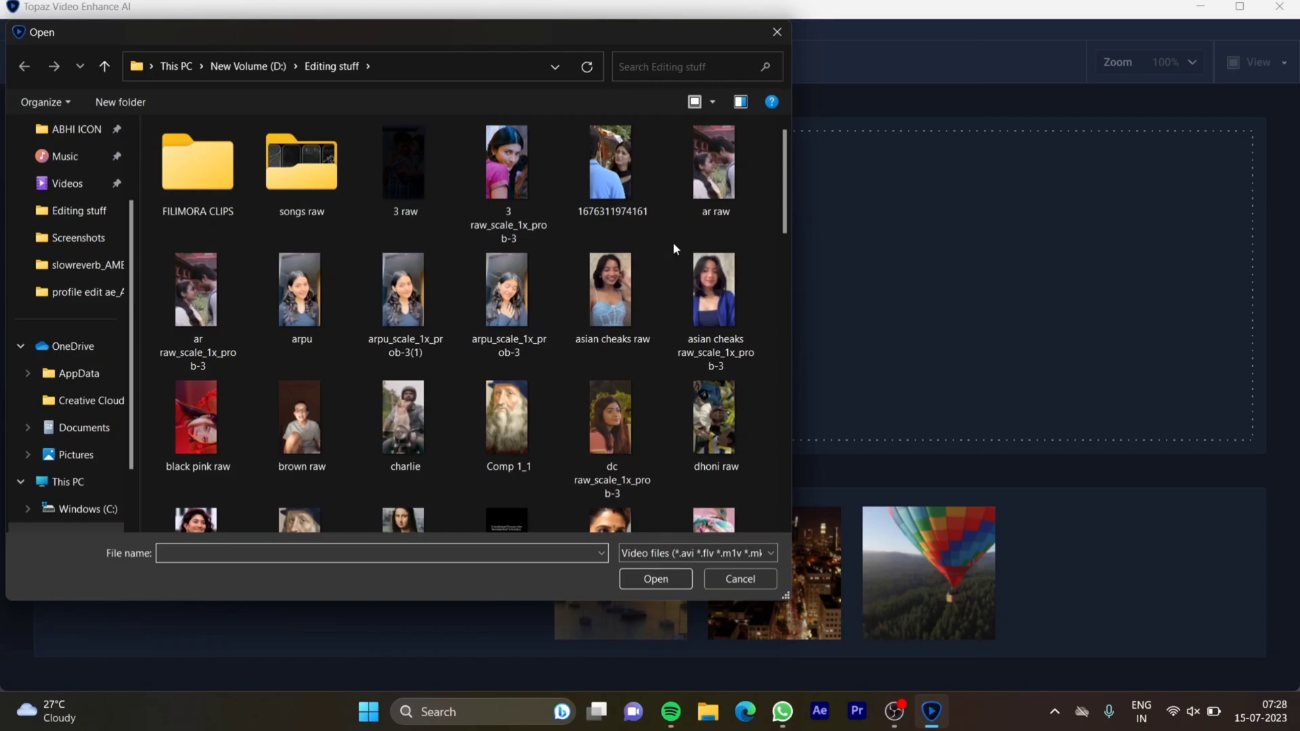
pyautogui.scroll(-10, 674, 242)
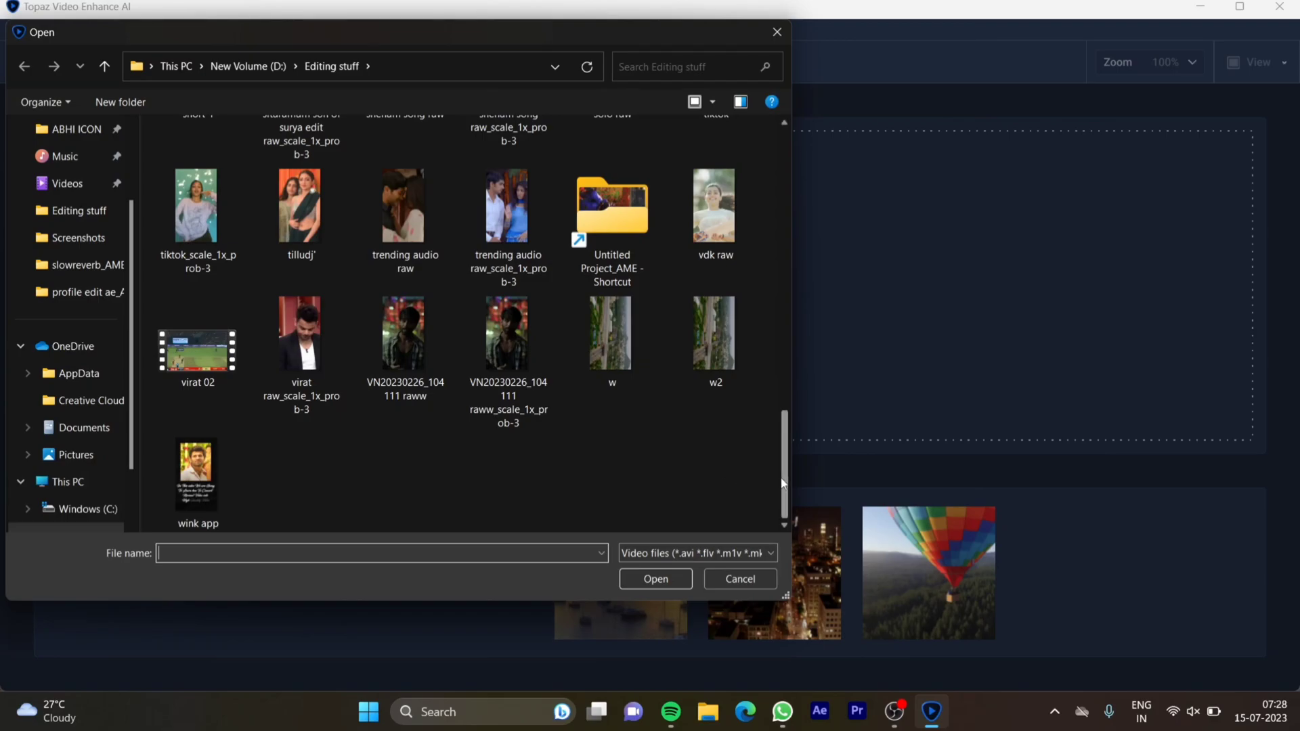
pyautogui.moveTo(785, 486); pyautogui.dragTo(786, 322)
pyautogui.doubleClick(419, 372)
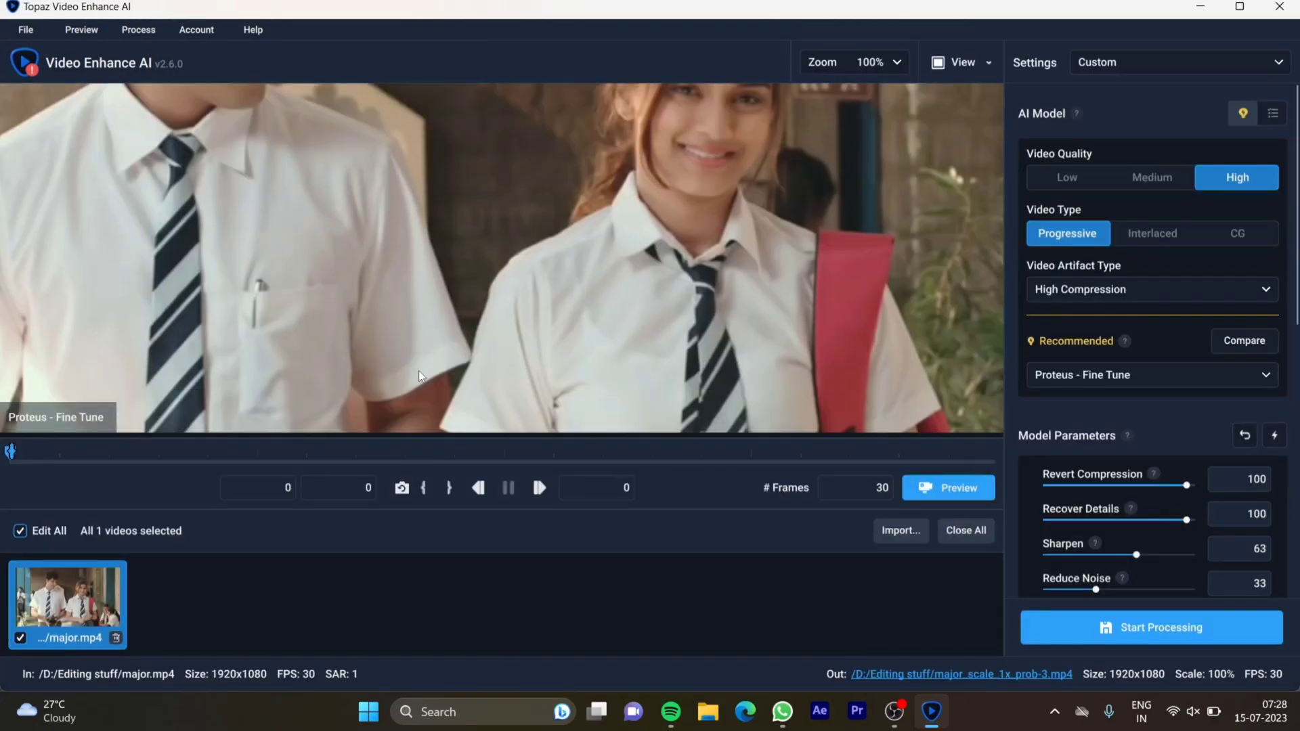
pyautogui.scroll(-2, 591, 262)
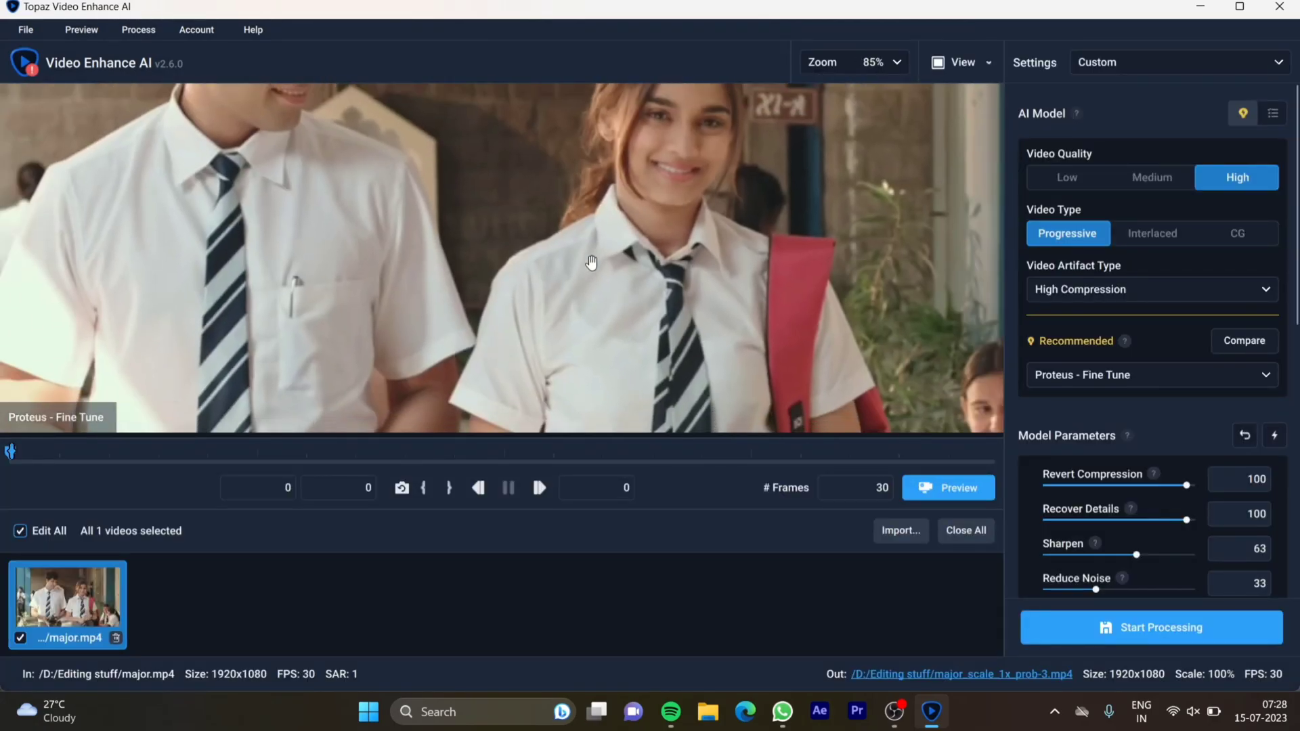
pyautogui.scroll(-6, 591, 263)
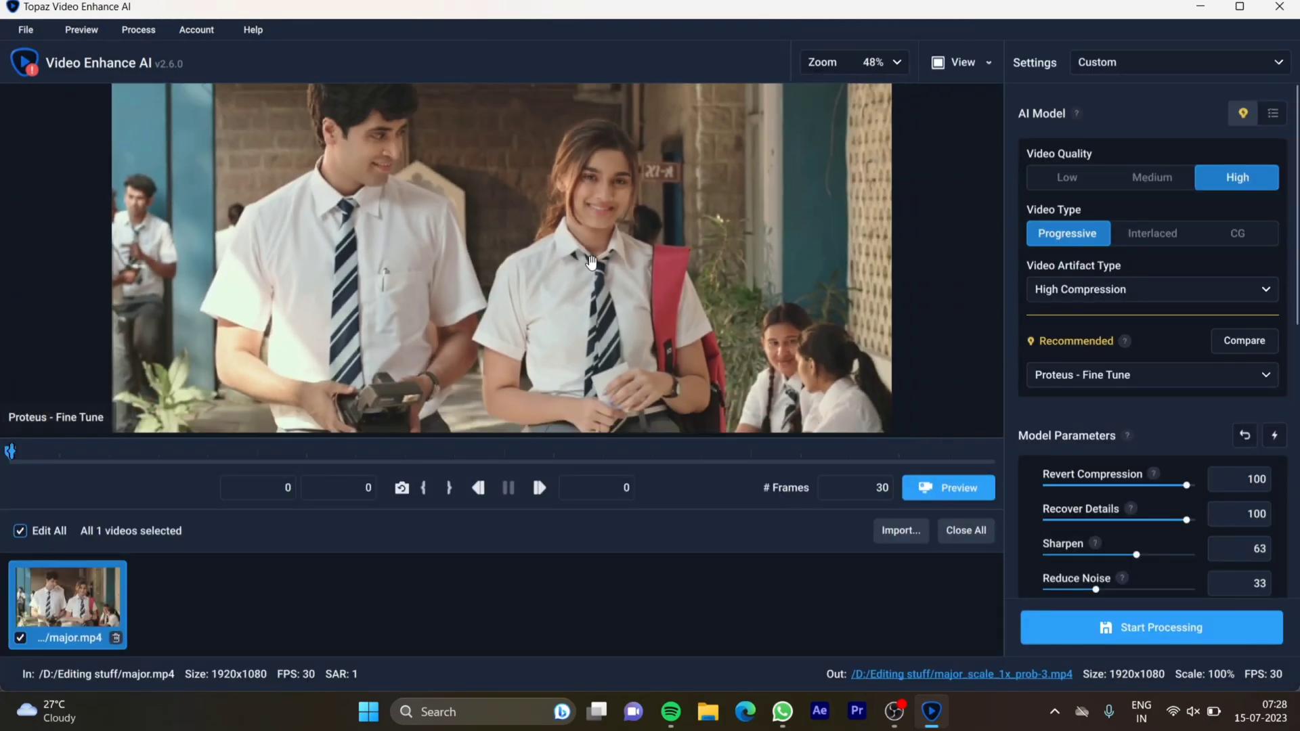
pyautogui.scroll(-2, 591, 263)
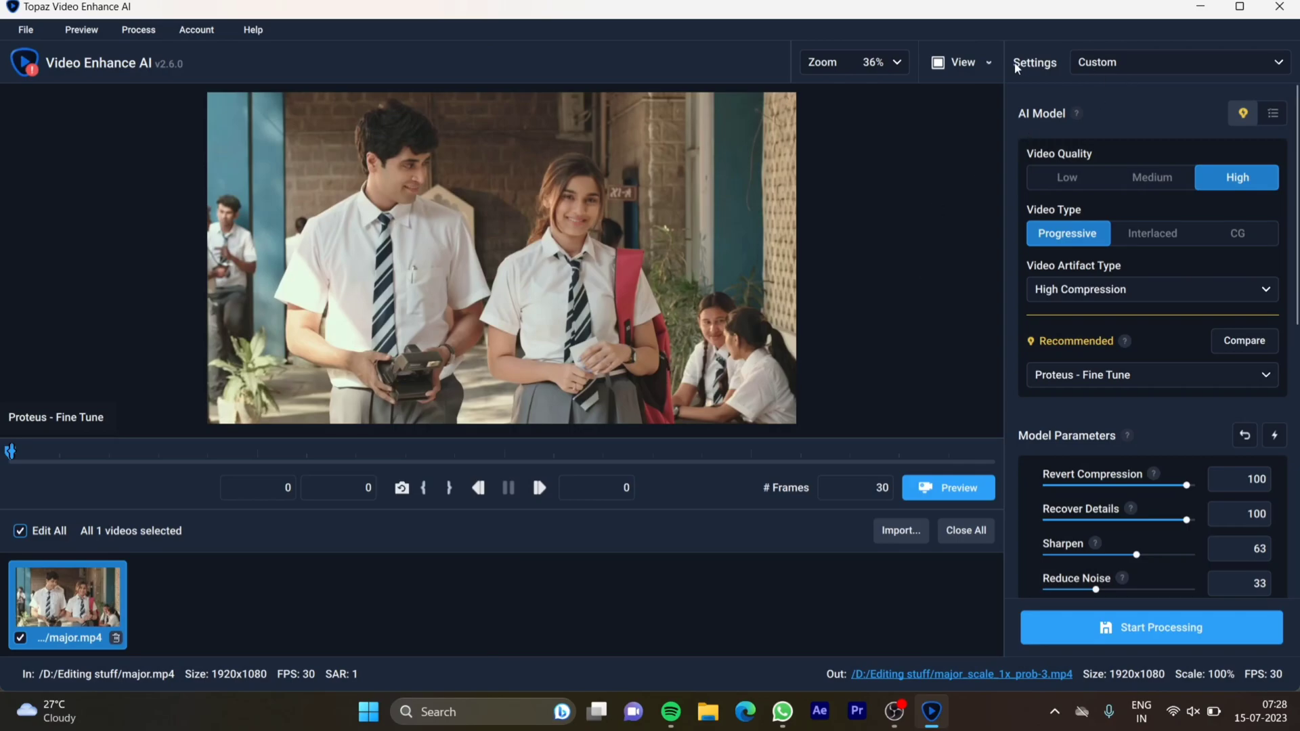
# Examine the settings presets, video quality and type, artifact type choices and recommended AI models for the clip
pyautogui.click(1176, 62)
pyautogui.click(1170, 63)
pyautogui.moveTo(1233, 180)
pyautogui.moveTo(1066, 237)
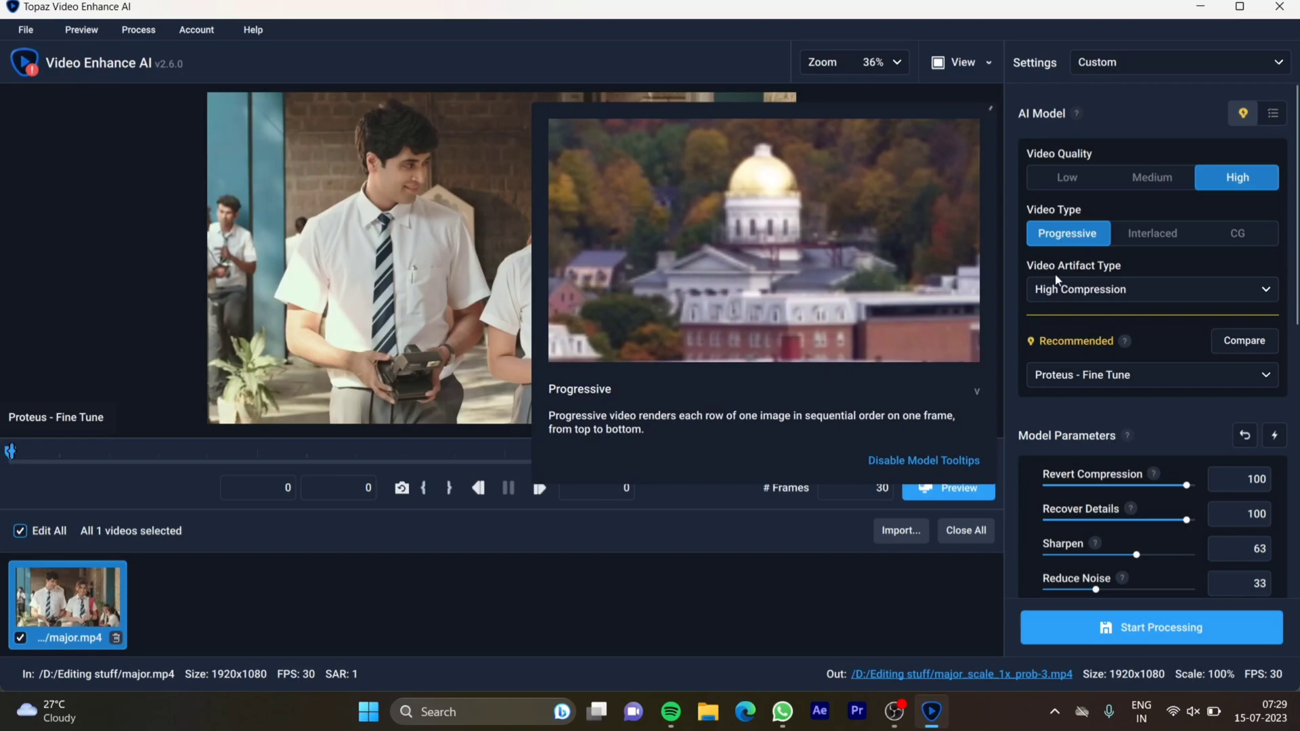
pyautogui.click(1080, 291)
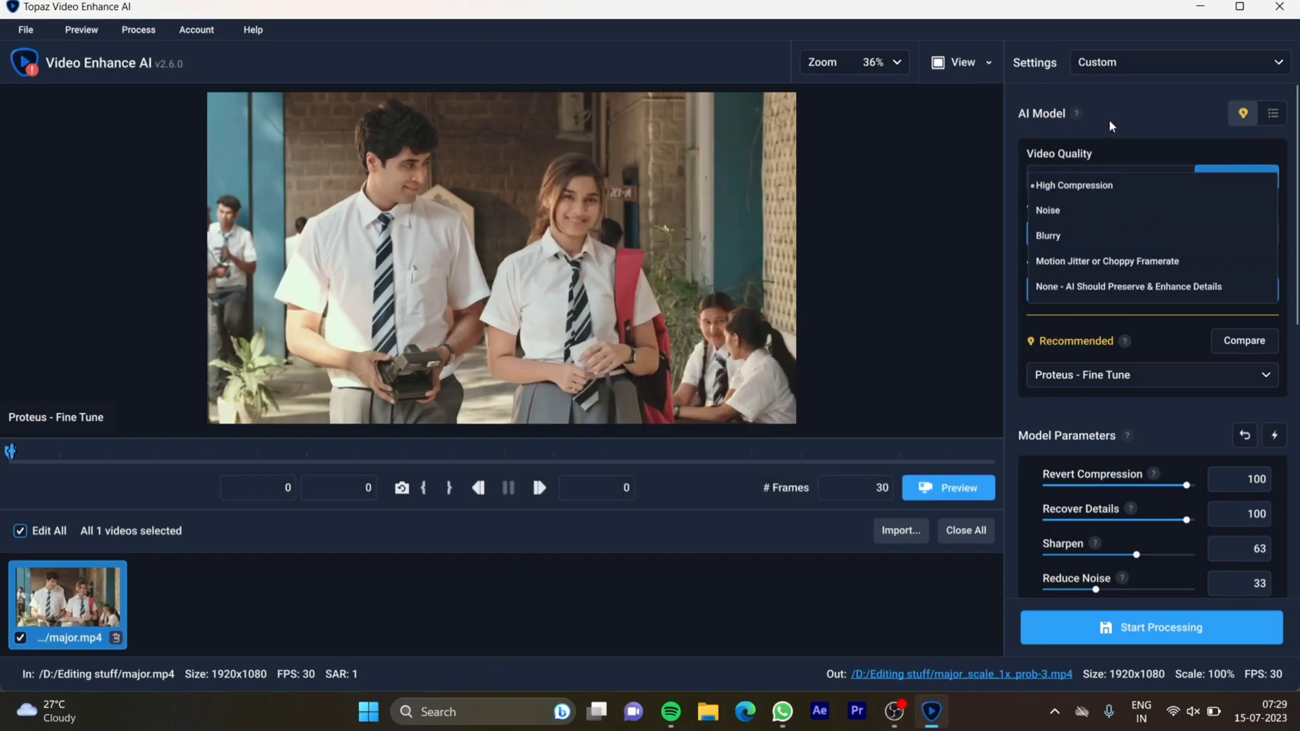
pyautogui.click(1114, 129)
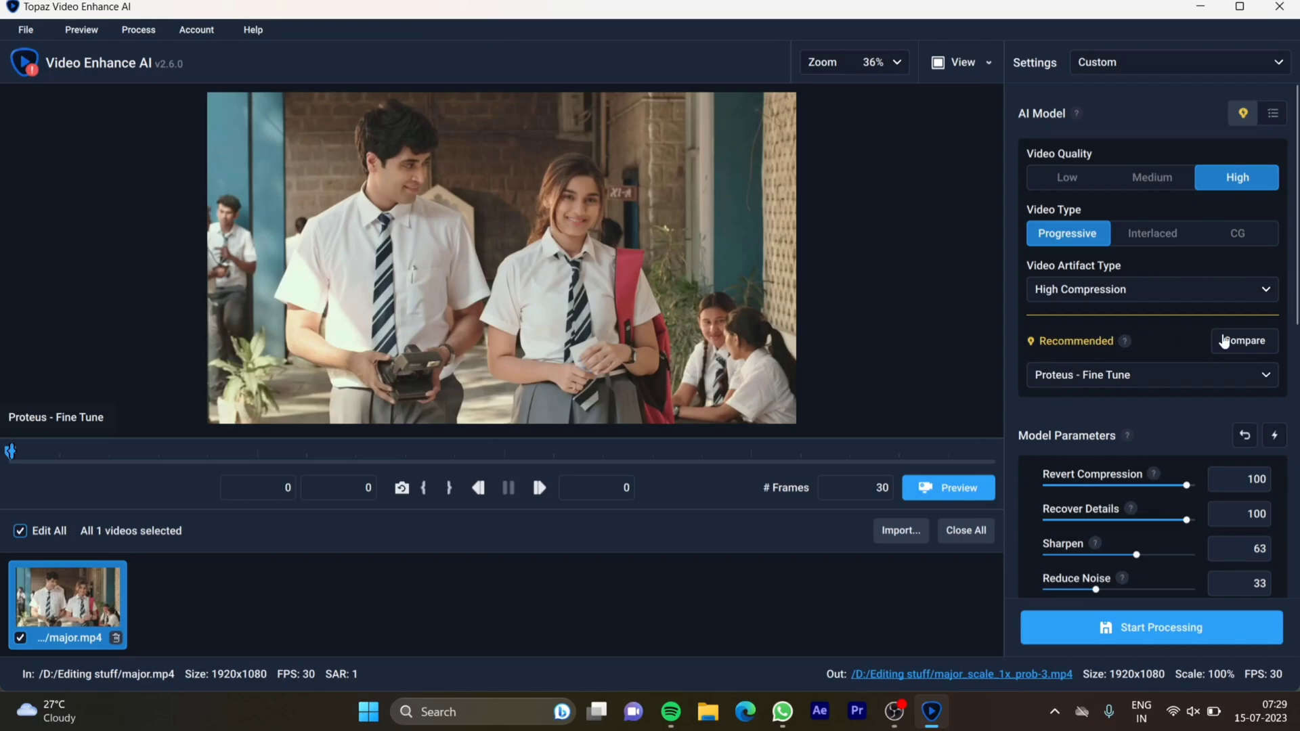
pyautogui.click(1128, 377)
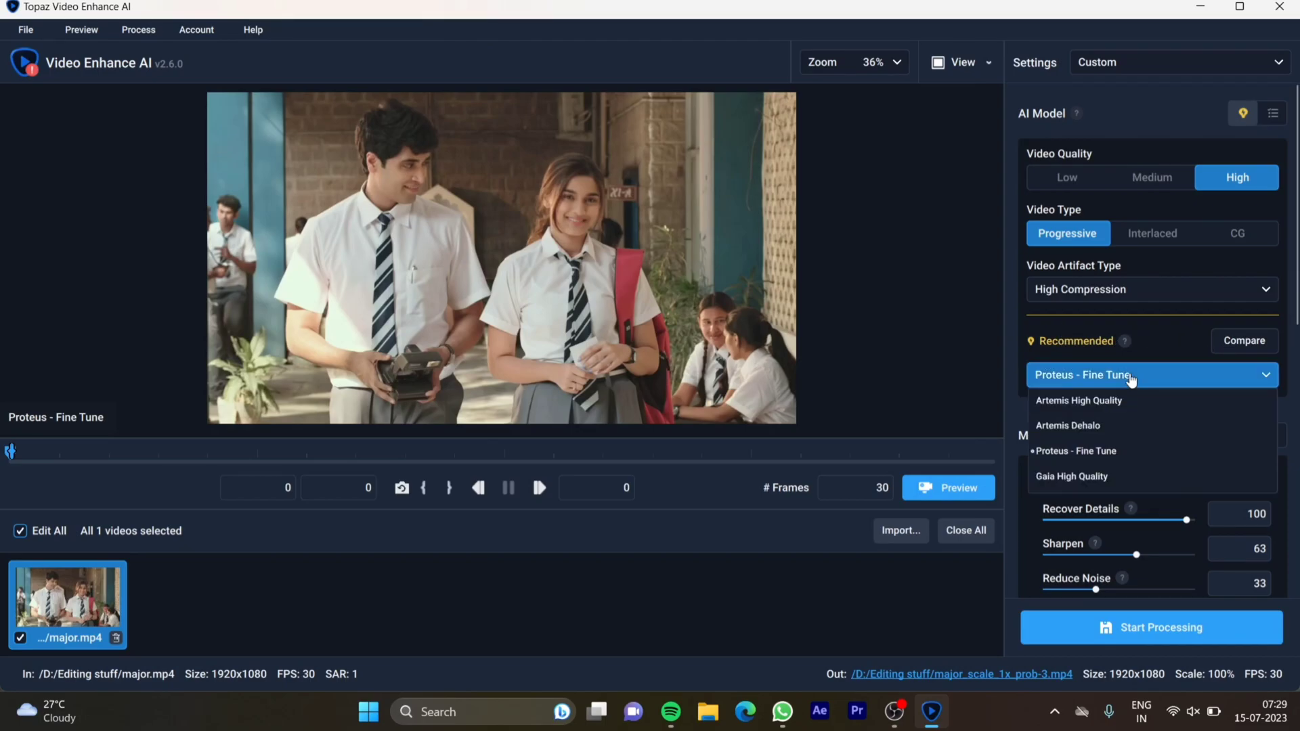
pyautogui.click(1163, 347)
# Set the Proteus model's Revert Compression and Recover Details to 100 and Sharpen to 65
pyautogui.scroll(-8, 1162, 405)
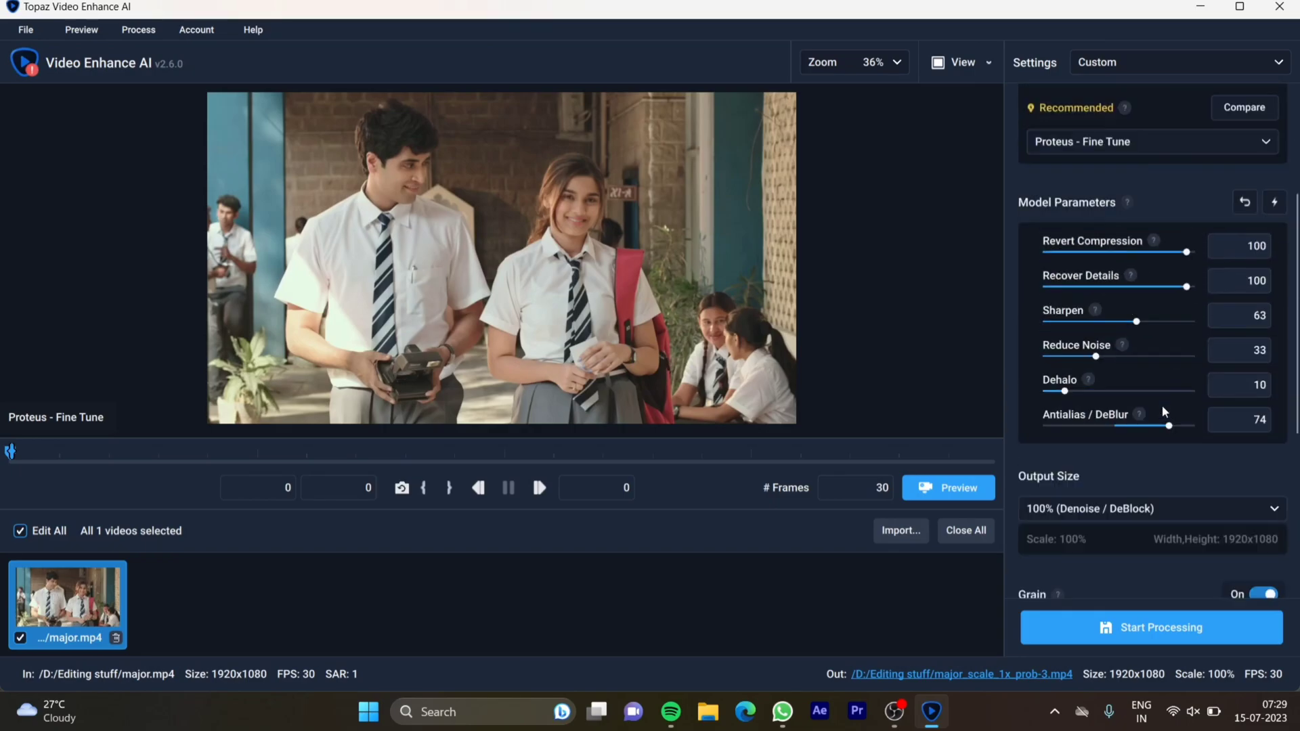
pyautogui.scroll(3, 1161, 405)
pyautogui.scroll(4, 1162, 405)
pyautogui.scroll(-2, 1162, 405)
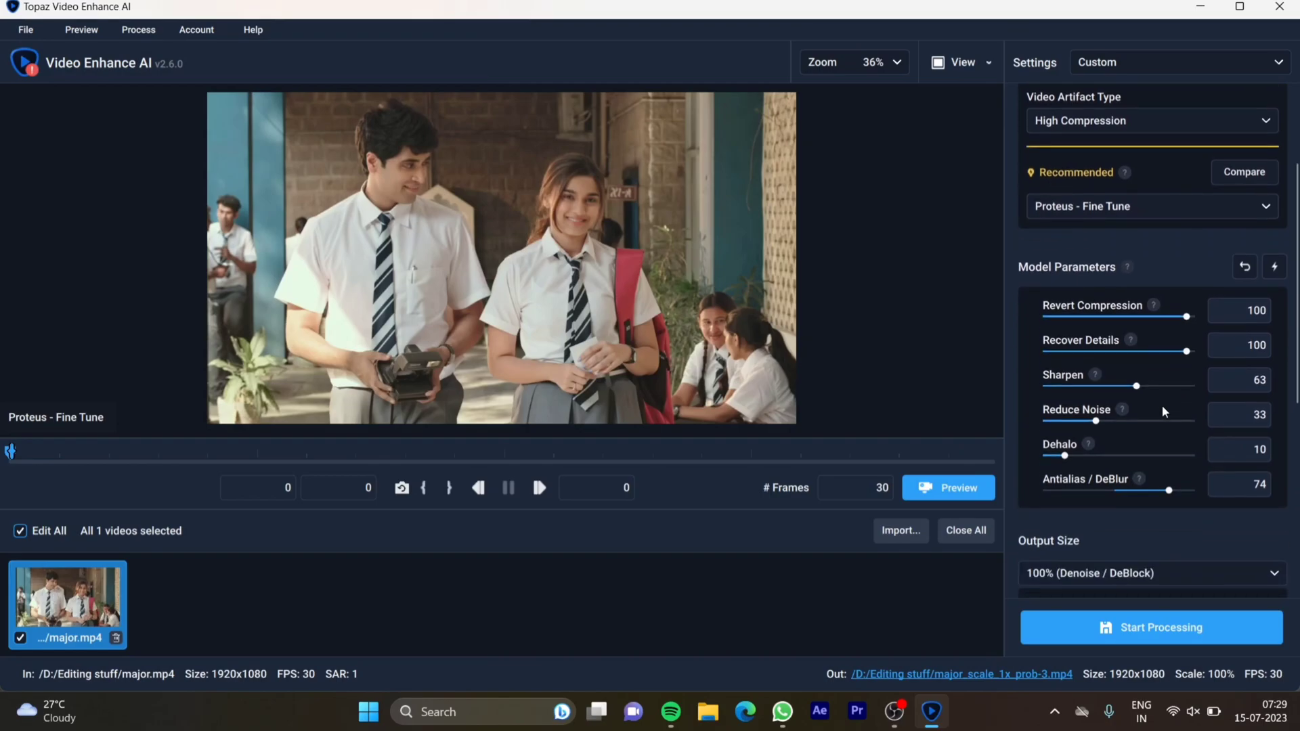
pyautogui.doubleClick(1128, 309)
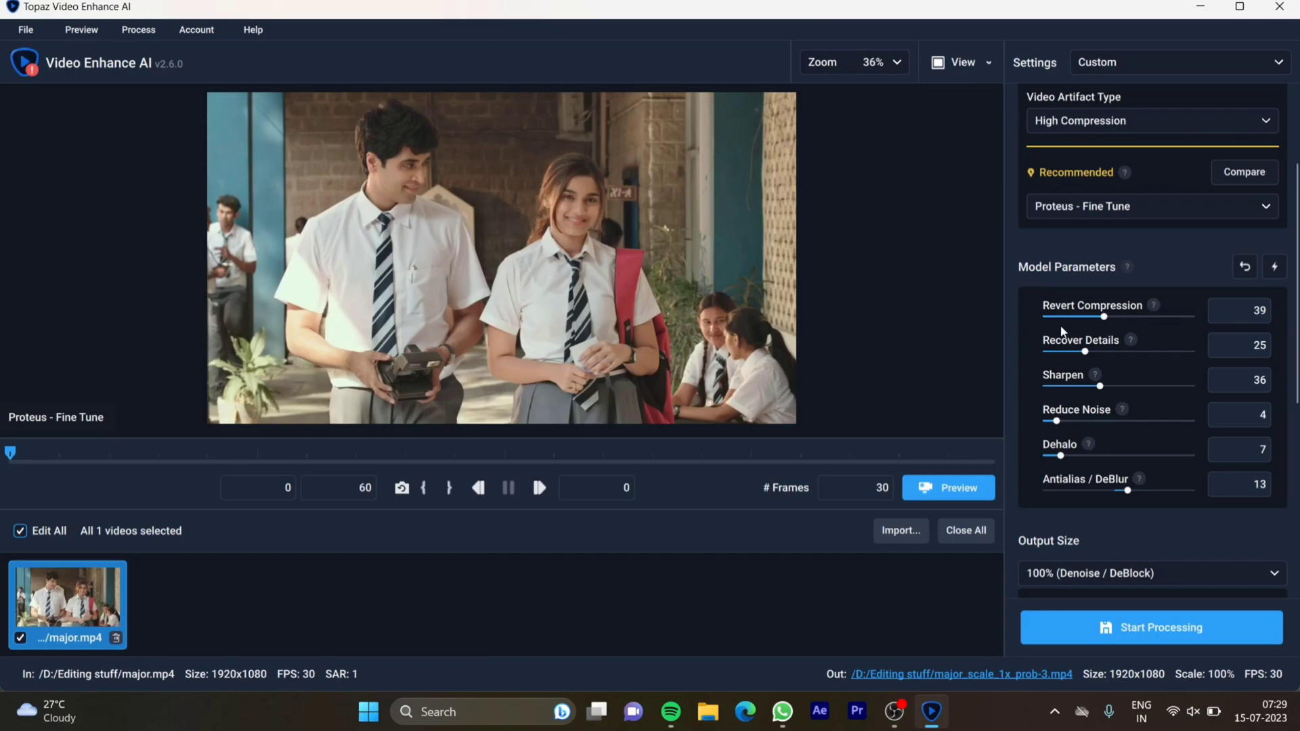
pyautogui.click(1194, 319)
pyautogui.click(1192, 347)
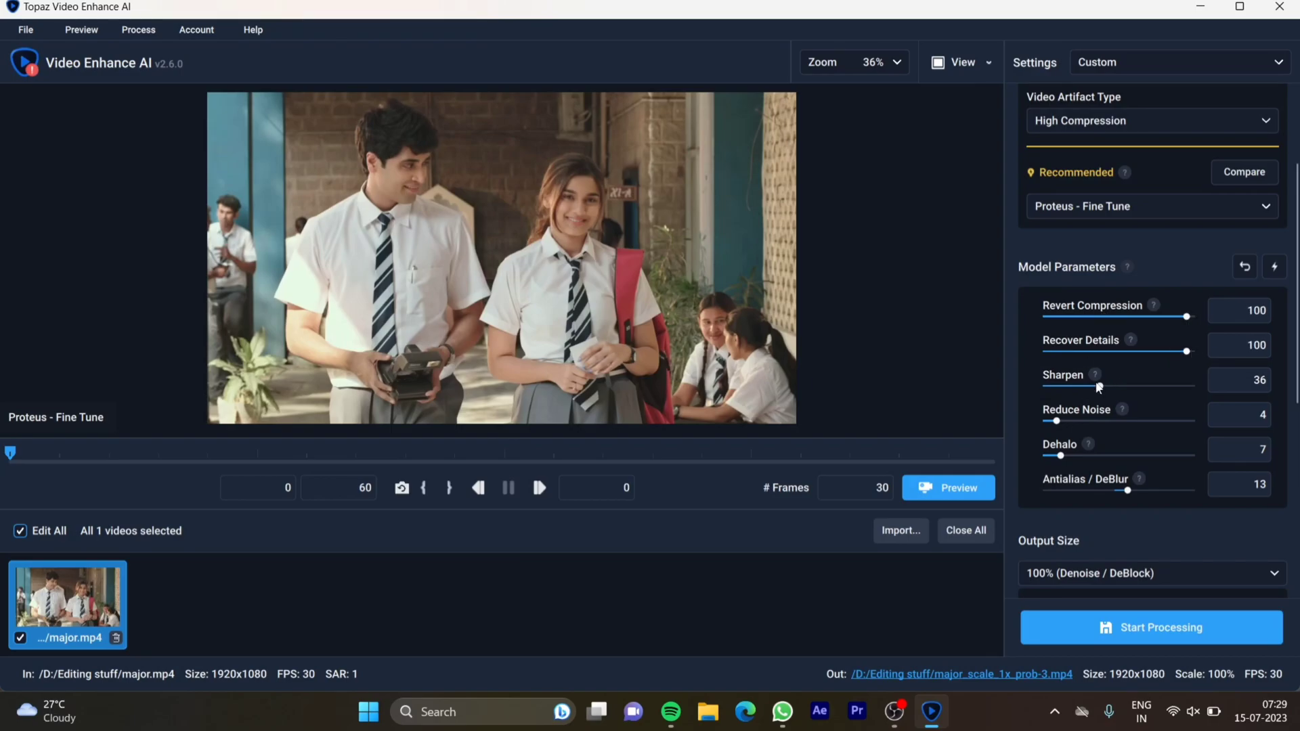
pyautogui.moveTo(1094, 384); pyautogui.dragTo(1093, 385)
pyautogui.click(1155, 386)
pyautogui.click(1140, 386)
# Set the Proteus model's Reduce Noise to 24, Dehalo to 26 and Antialias / DeBlur to 75
pyautogui.click(1084, 421)
pyautogui.moveTo(1062, 457); pyautogui.dragTo(1089, 460)
pyautogui.scroll(-3, 1172, 437)
pyautogui.scroll(3, 1171, 436)
pyautogui.scroll(-3, 1171, 443)
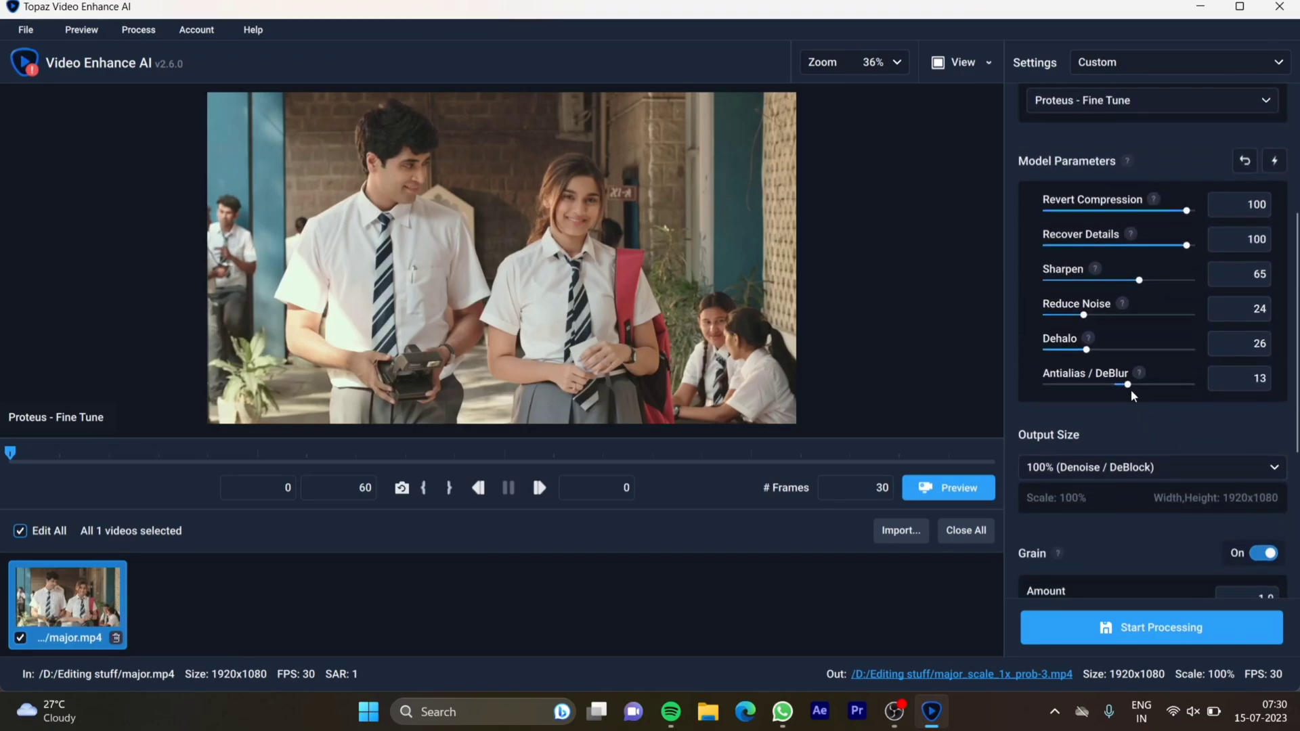
pyautogui.moveTo(1128, 387); pyautogui.dragTo(1171, 391)
# Examine the output size choices, grain settings, constant rate factor and video format options without changing them
pyautogui.click(1094, 468)
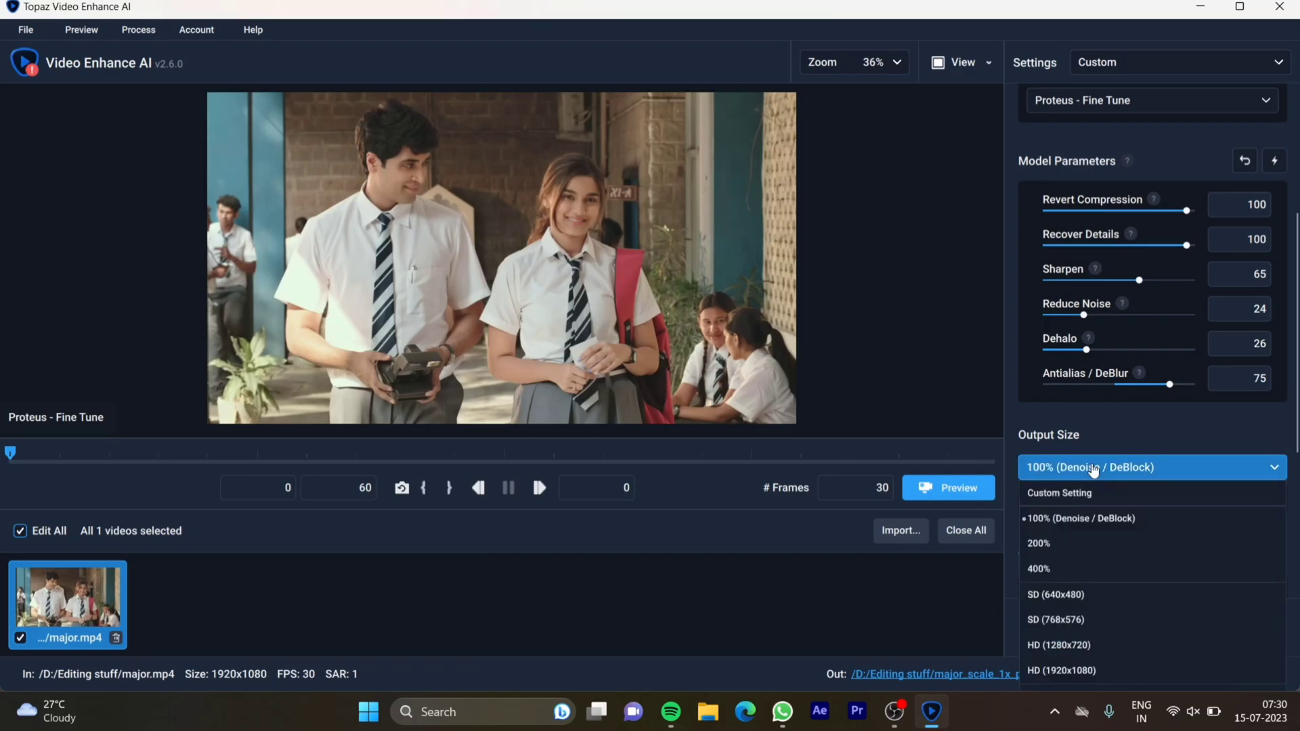
pyautogui.click(1094, 469)
pyautogui.scroll(-2, 1179, 566)
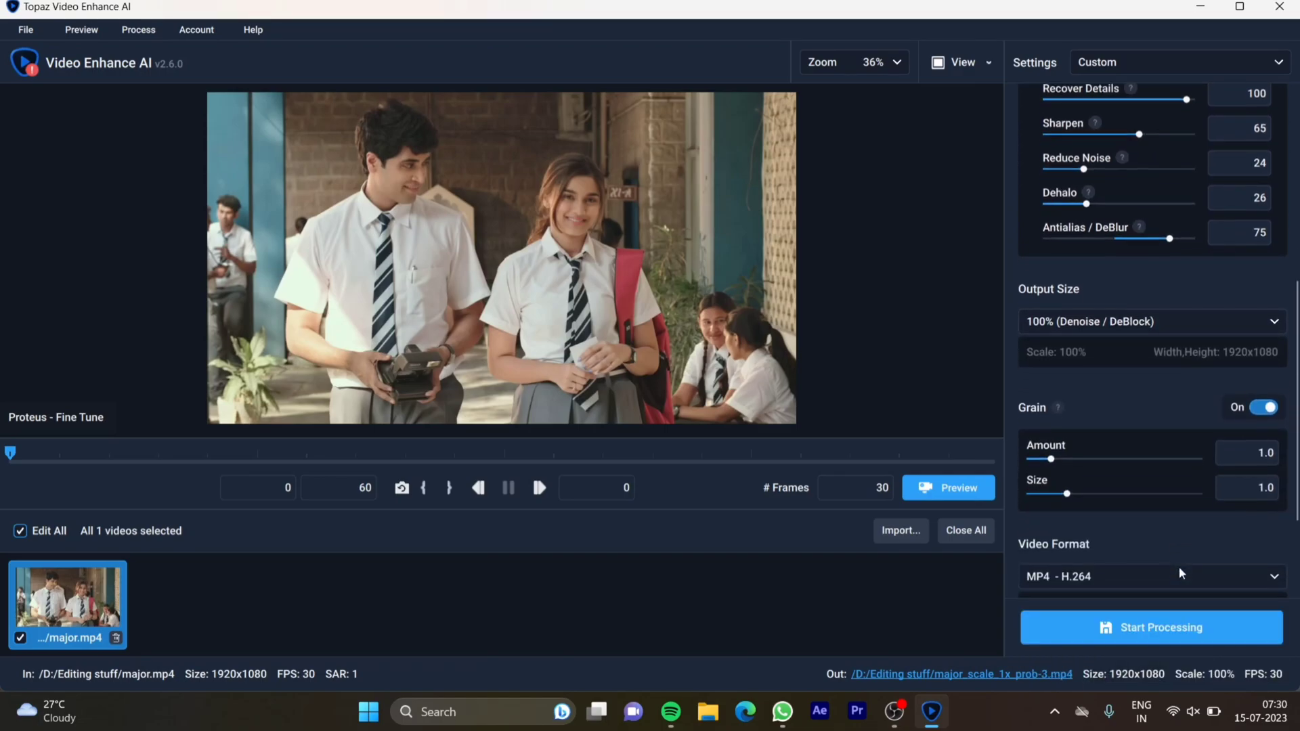
pyautogui.scroll(-3, 1179, 567)
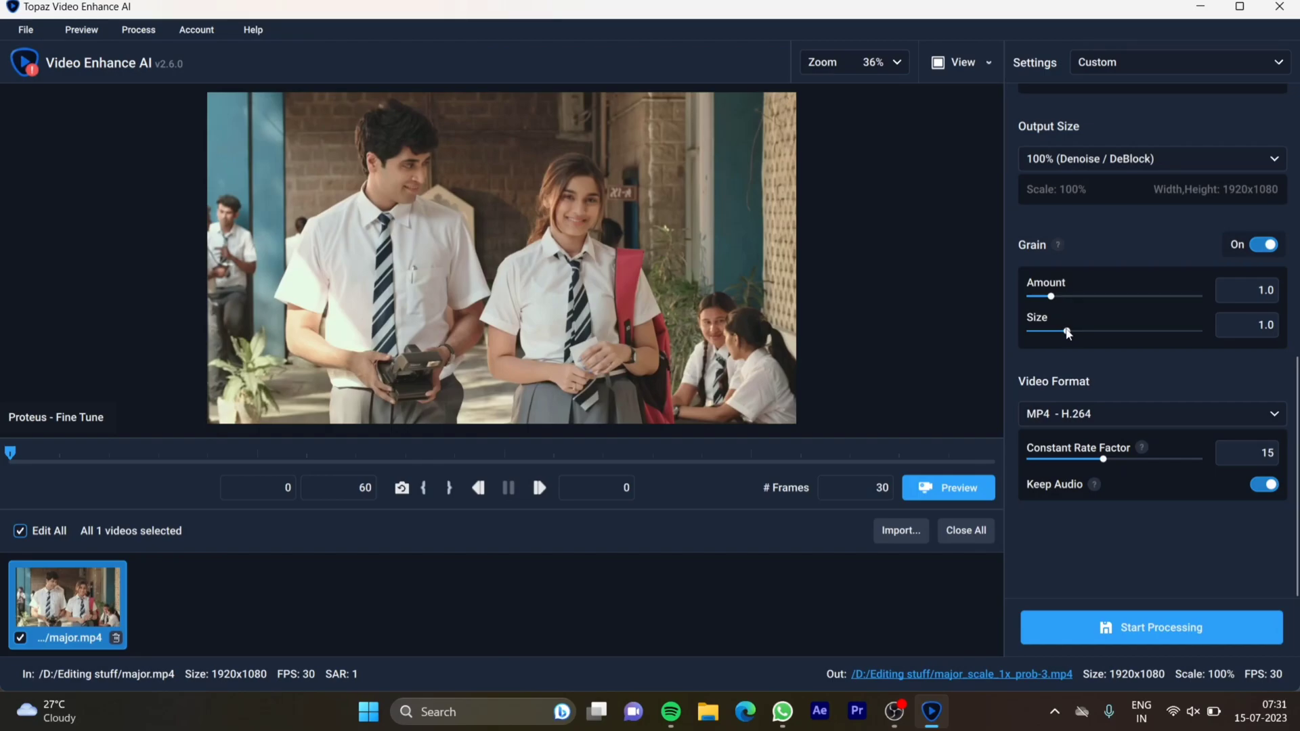
pyautogui.doubleClick(1270, 452)
pyautogui.click(1207, 542)
pyautogui.click(1045, 421)
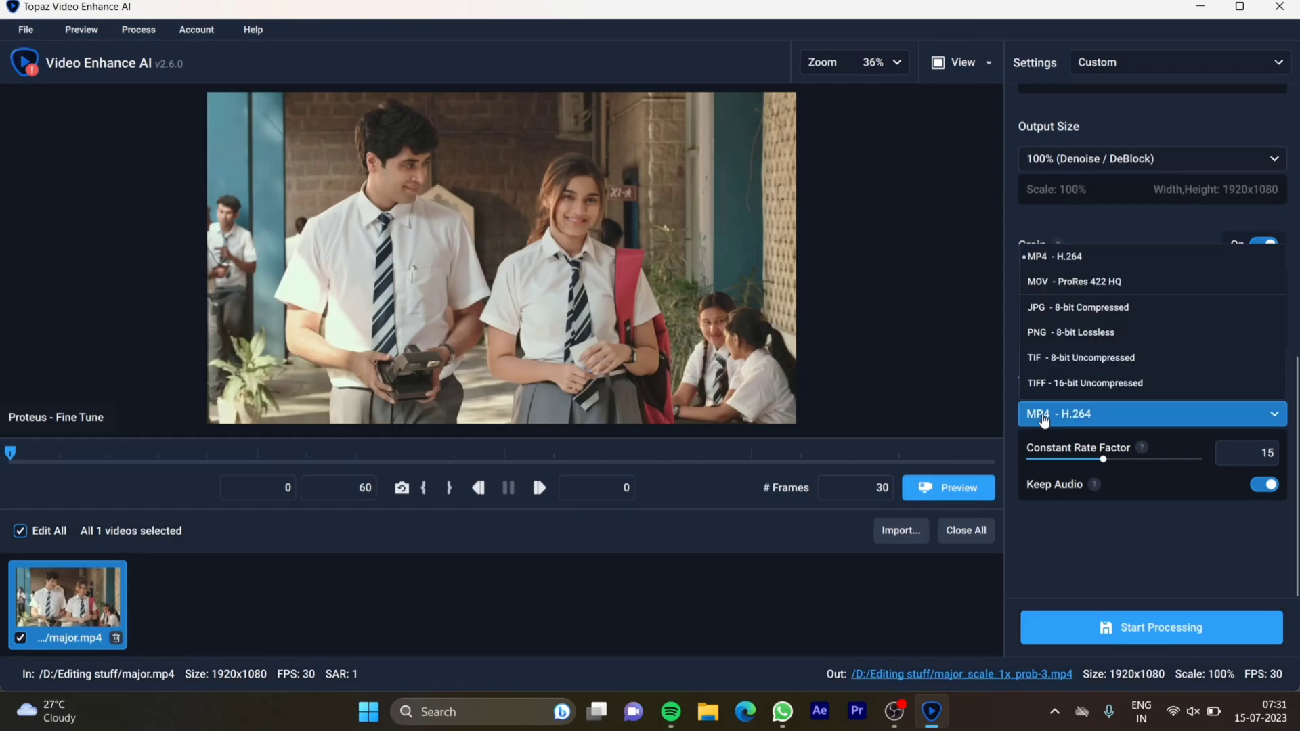
pyautogui.click(1103, 413)
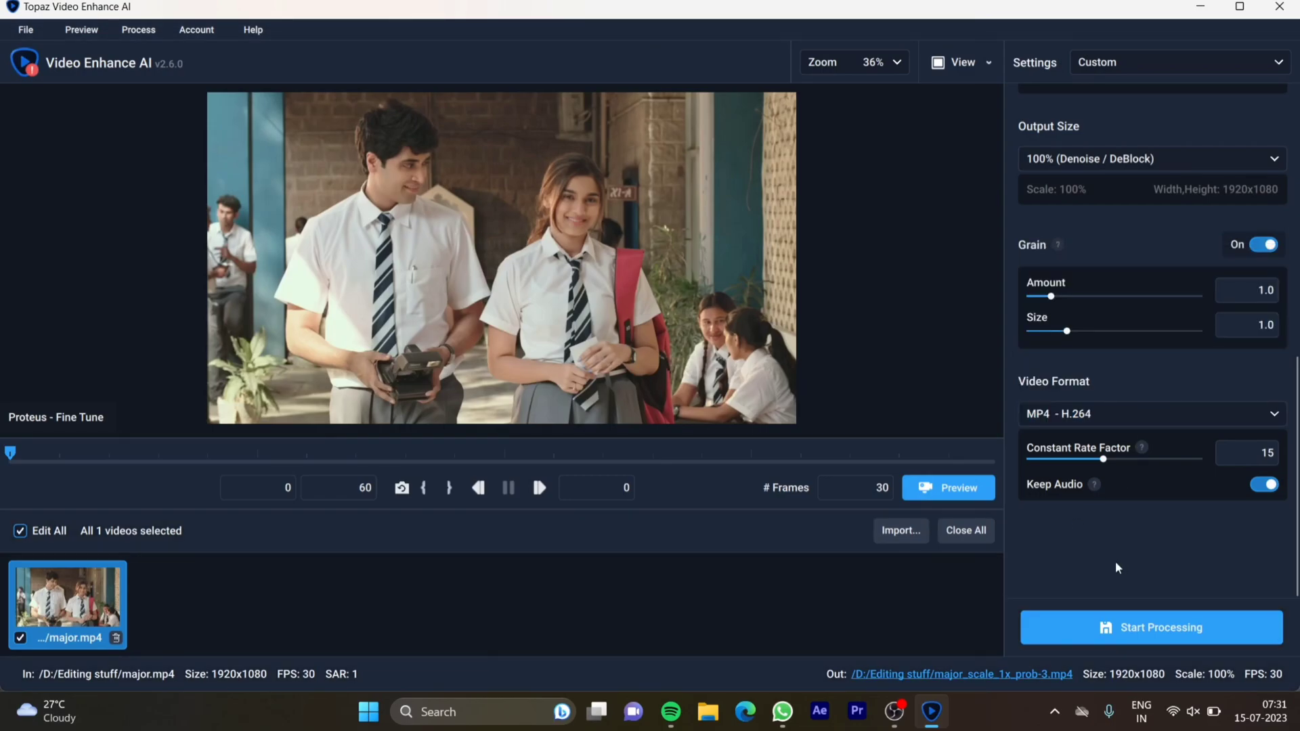
# Preview 30 frames of the enhanced clip beside the original, stop the rendering and exit the preview
pyautogui.click(951, 489)
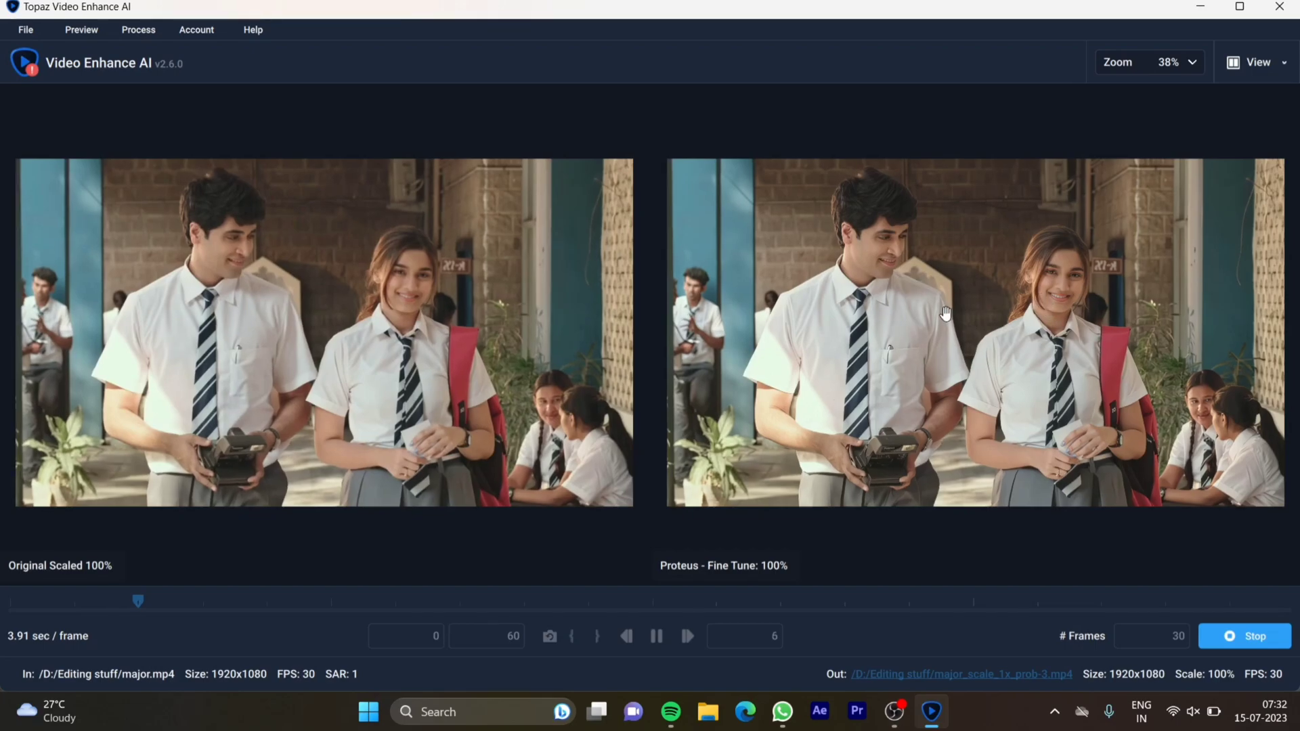
pyautogui.click(1232, 643)
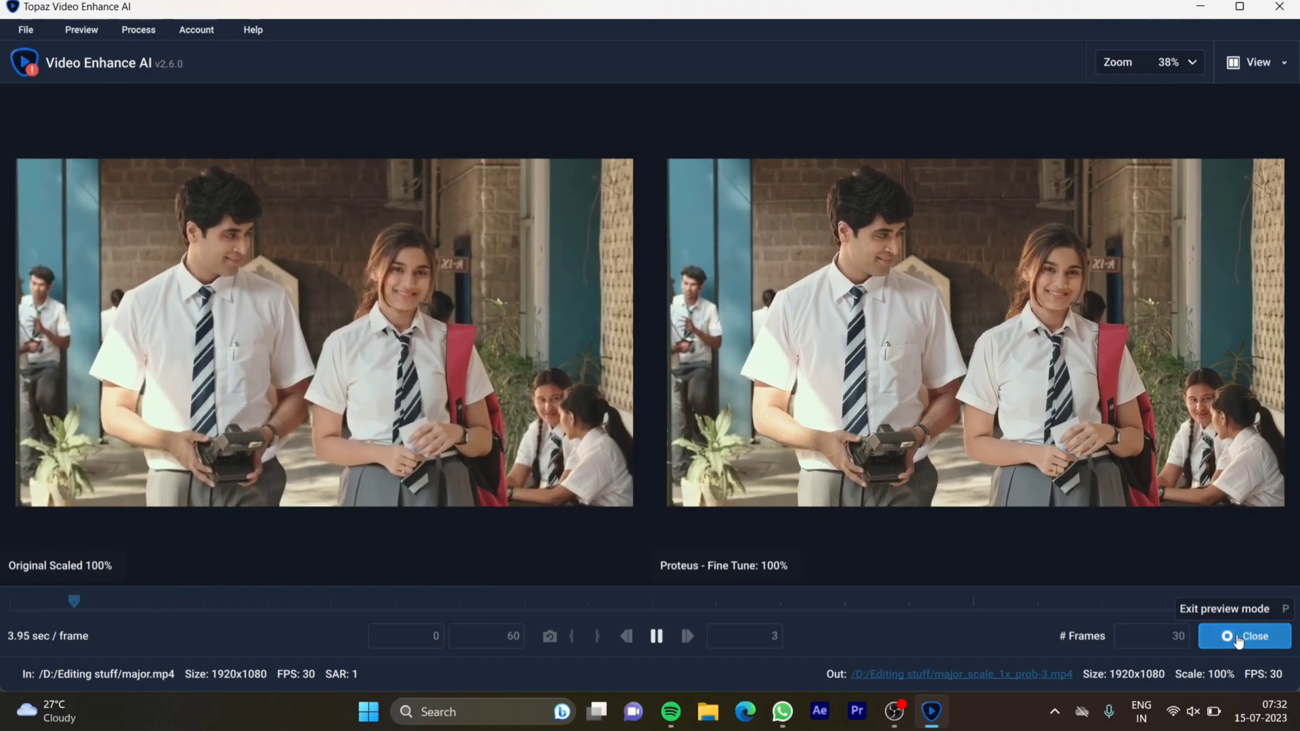
pyautogui.click(1239, 638)
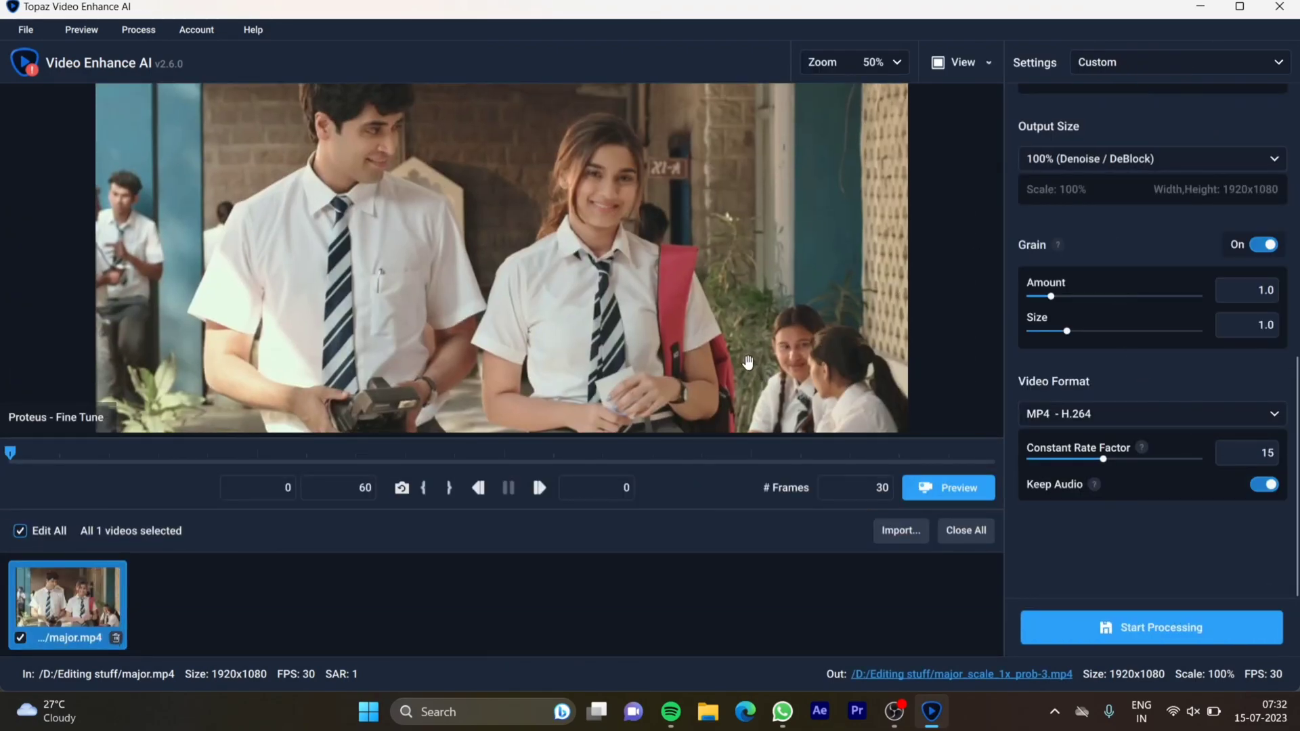
# Start processing major.mp4 with the chosen settings and compare the original and enhanced frames side by side
pyautogui.click(1123, 629)
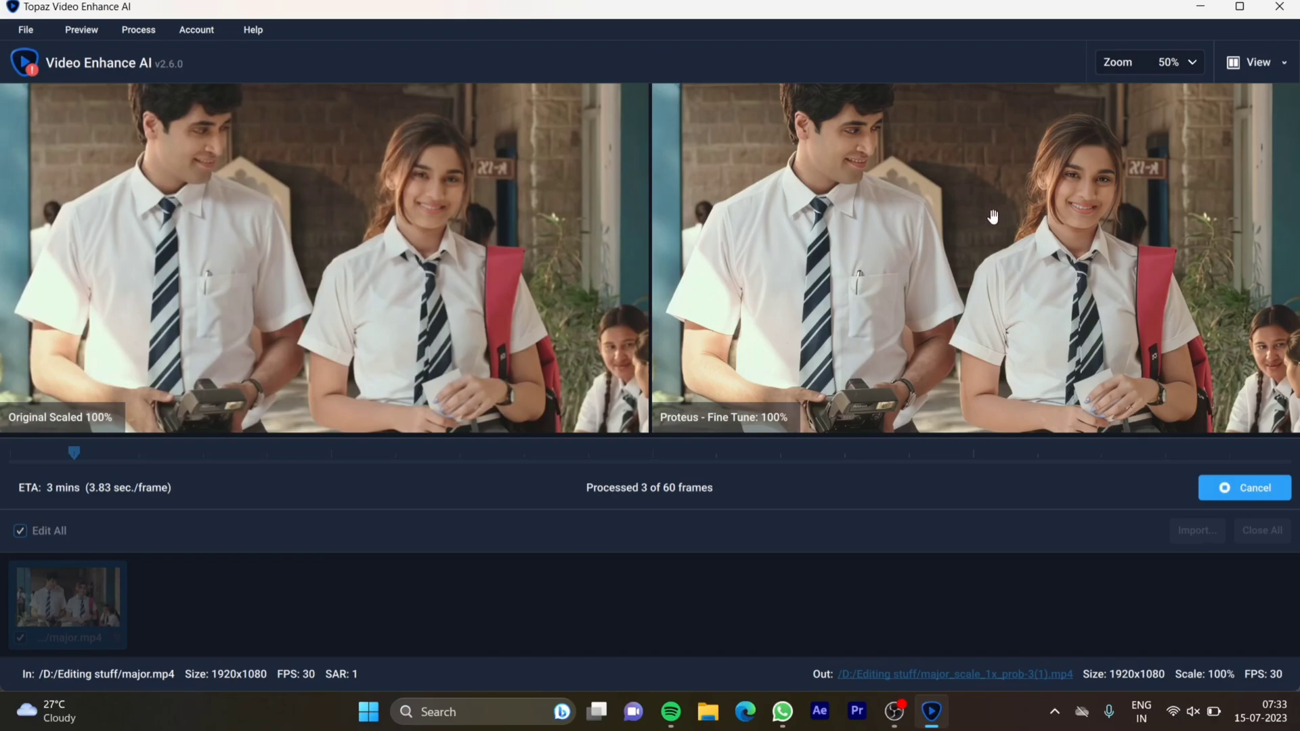
pyautogui.scroll(2, 994, 217)
pyautogui.scroll(-2, 993, 217)
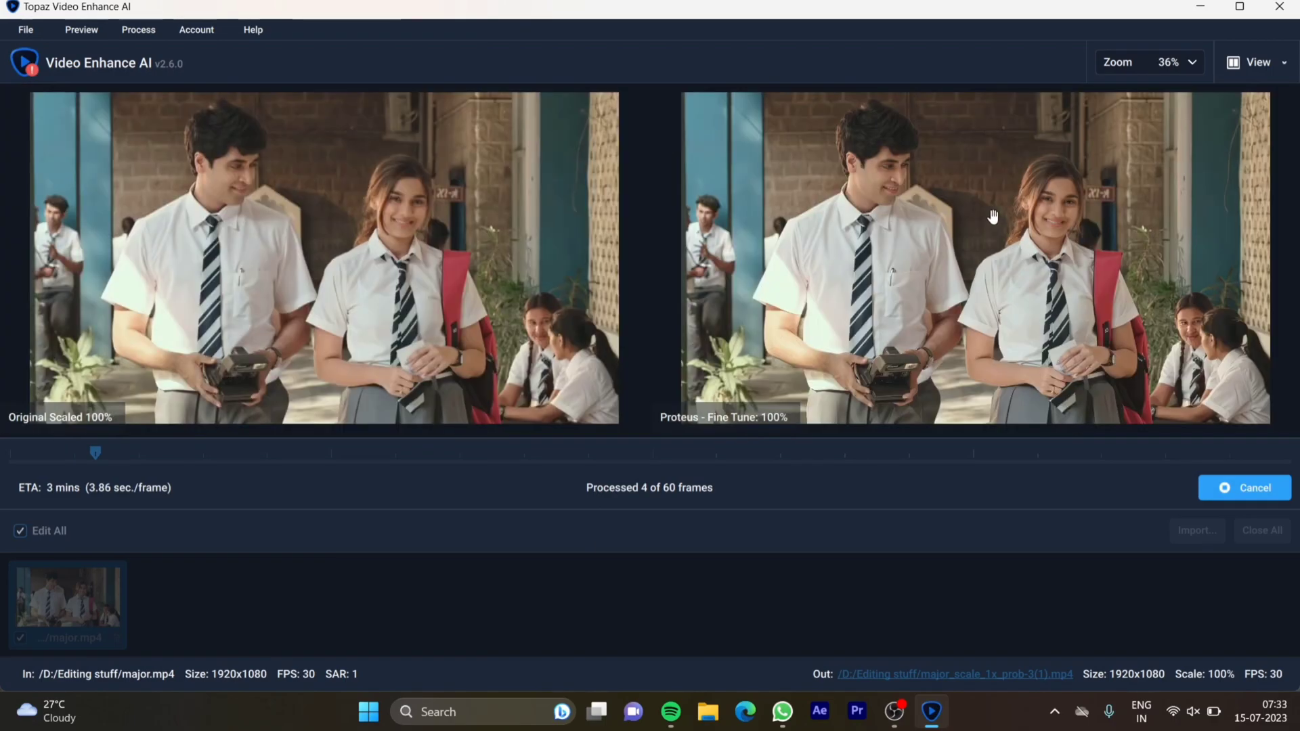